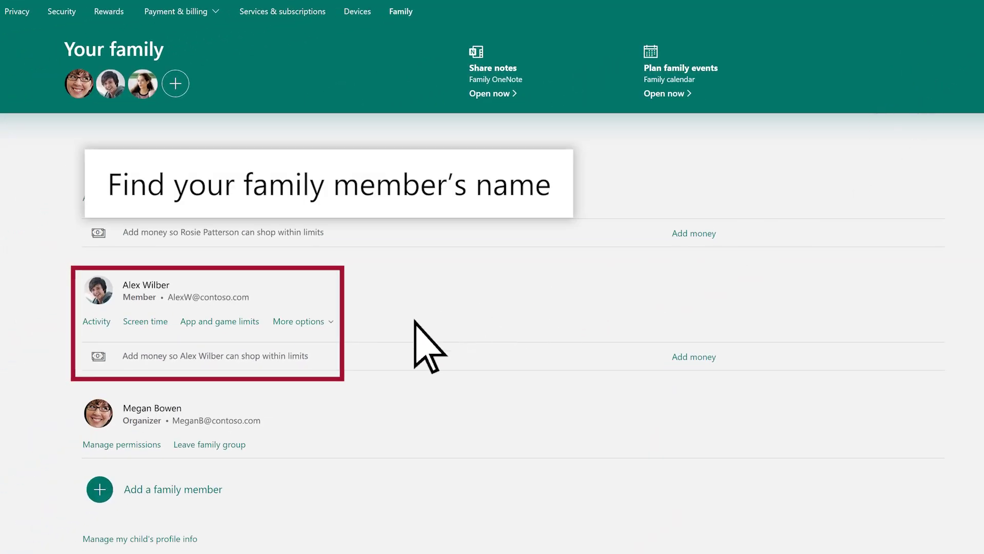
Open Alex Wilber's Spending page from the family member's More options menu.
left_click(331, 325)
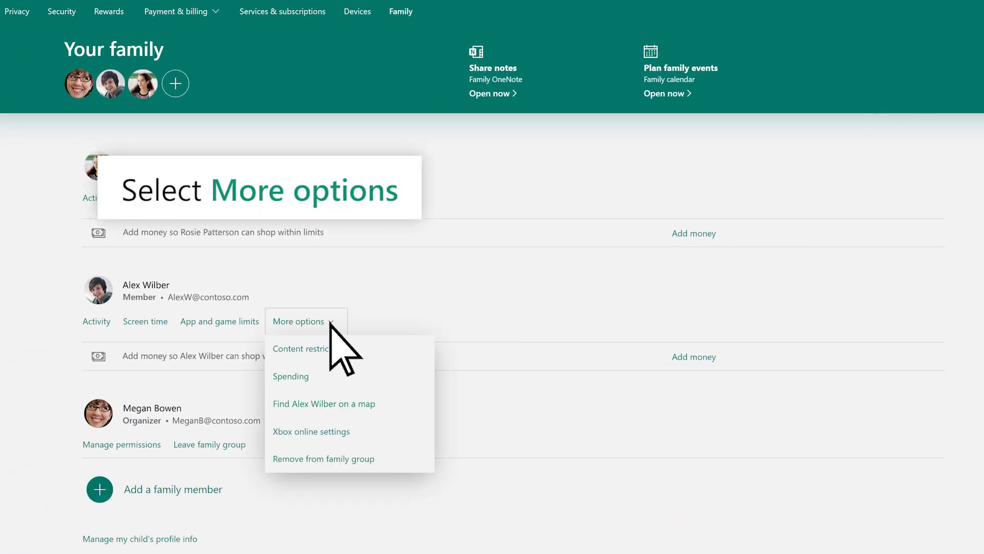
left_click(290, 378)
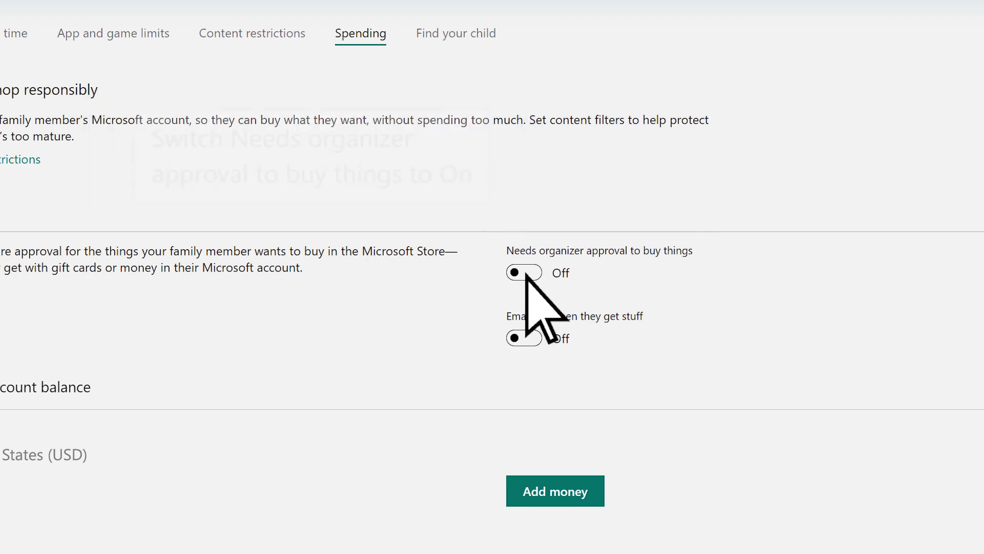
Turn on 'Needs organizer approval to buy things' for Alex Wilber.
left_click(525, 273)
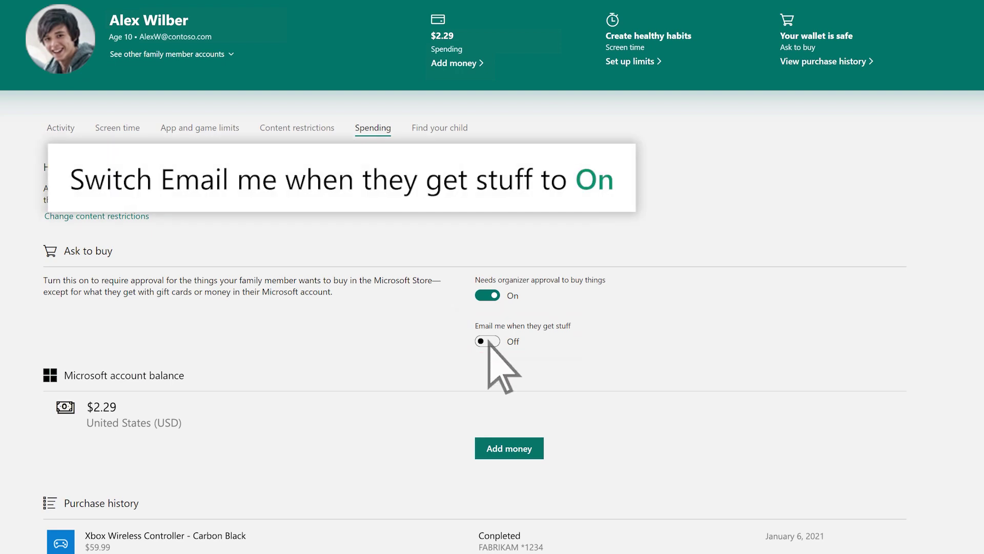
Turn on 'Email me when they get stuff' for Alex Wilber.
left_click(551, 343)
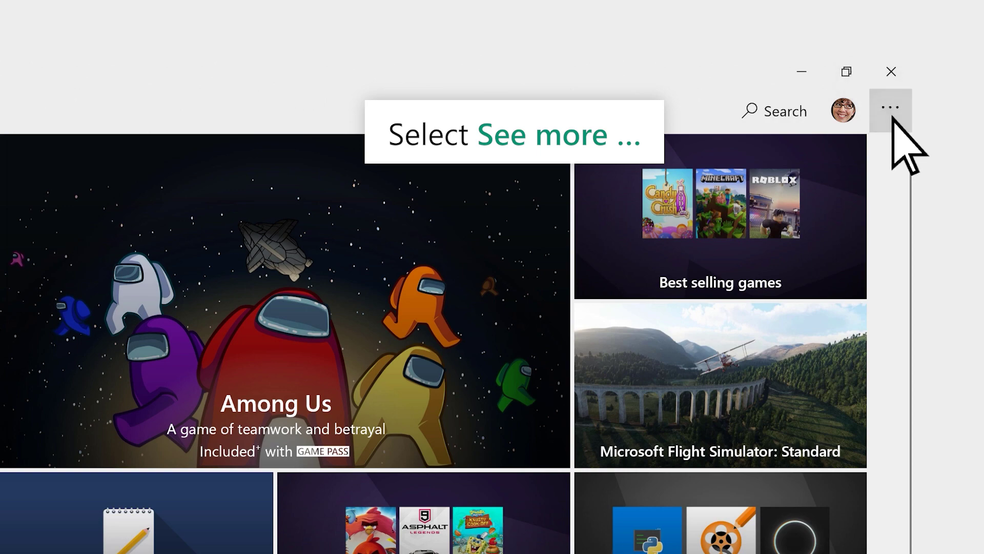
Open the Microsoft Store settings from the See more menu.
left_click(890, 110)
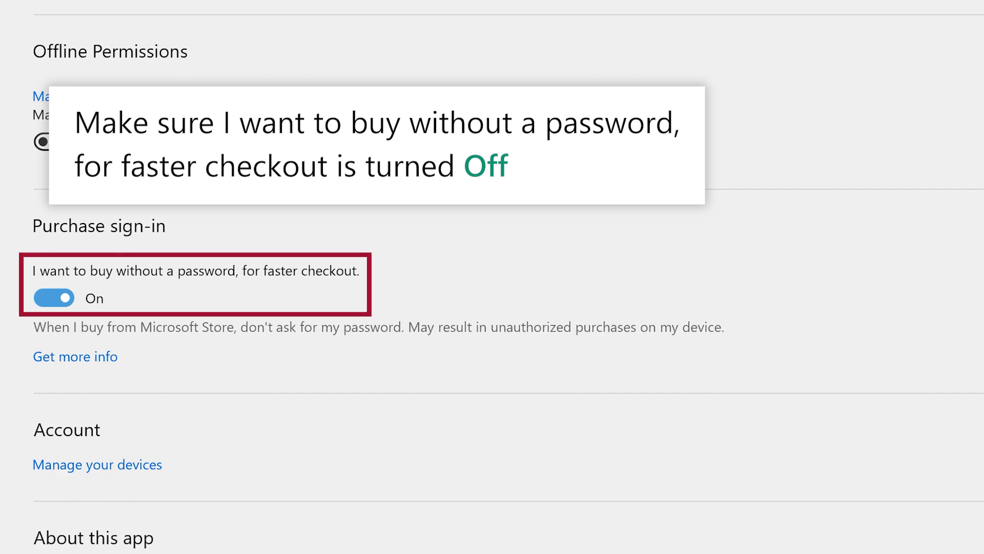
Turn off 'I want to buy without a password' under Purchase sign-in.
left_click(52, 298)
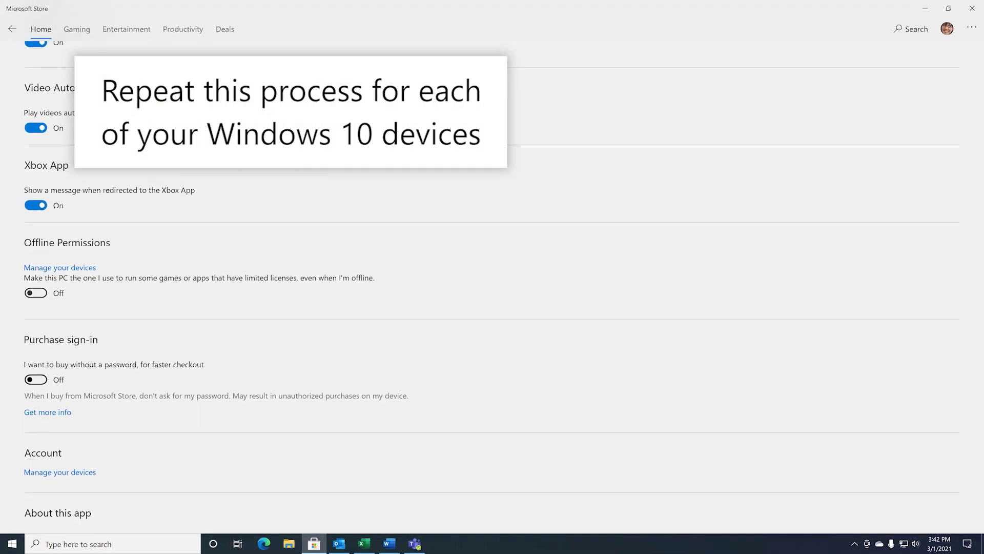